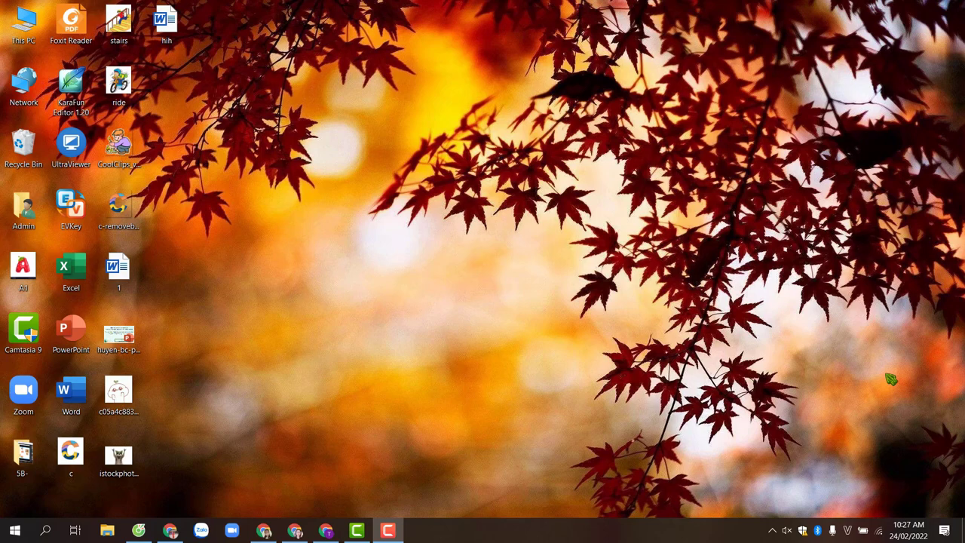
Step: Bring up the Google Meet call that is running in the Cốc Cốc browser
mouse_move(138, 533)
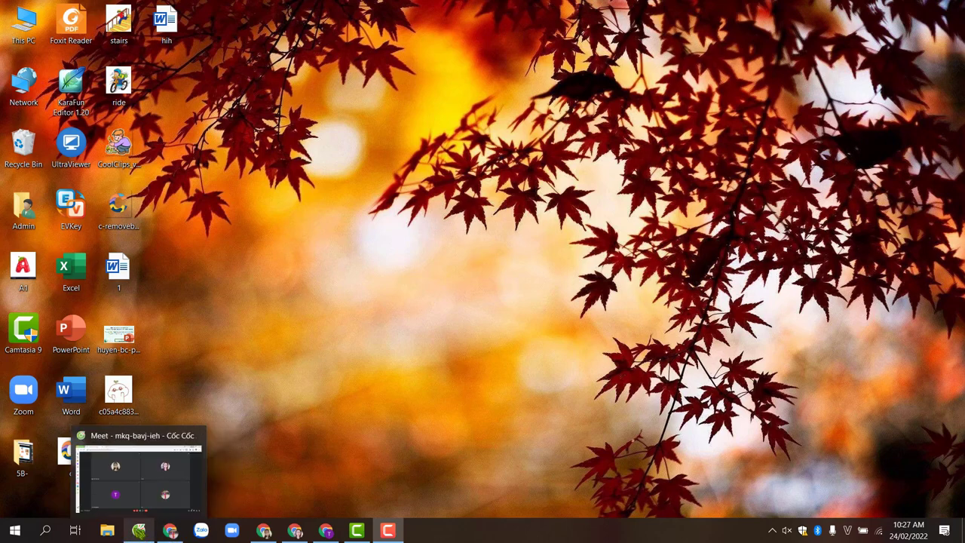
mouse_move(172, 535)
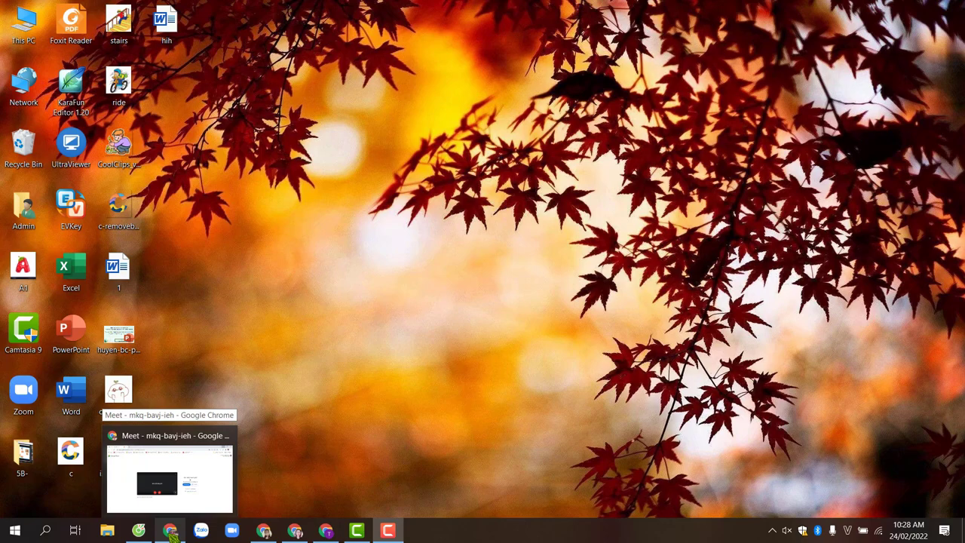
left_click(141, 532)
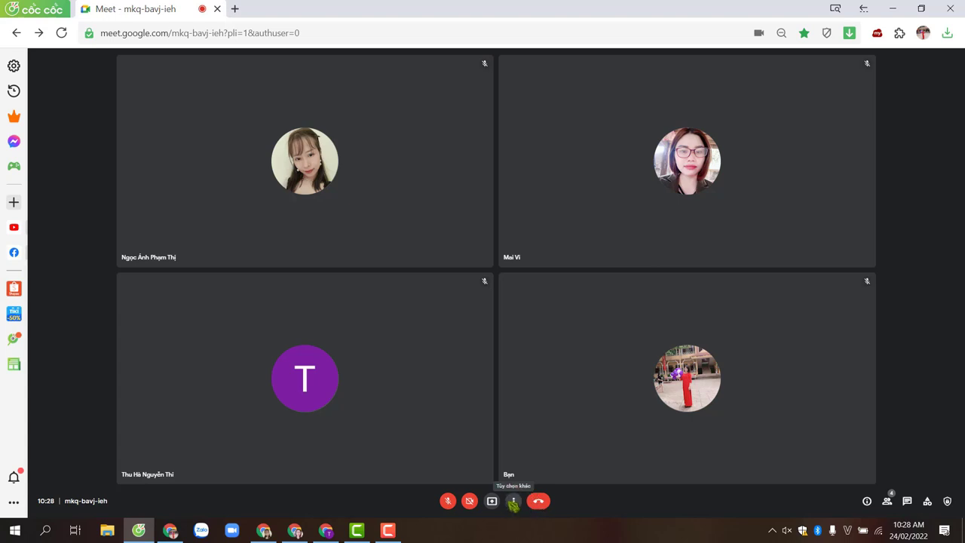
Step: Change the call layout to Xếp kề (tiled) and raise the maximum number of tiles, closing the layout settings
left_click(515, 502)
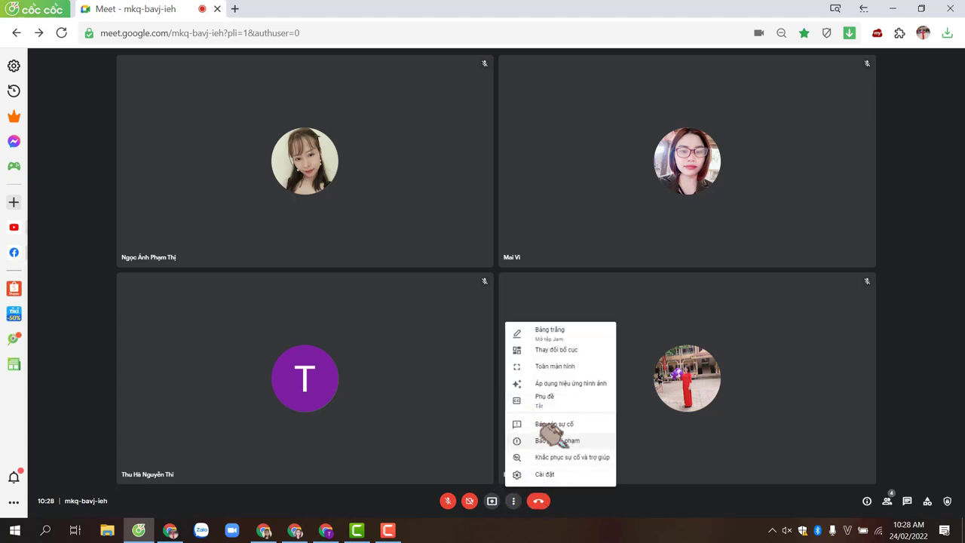
left_click(558, 352)
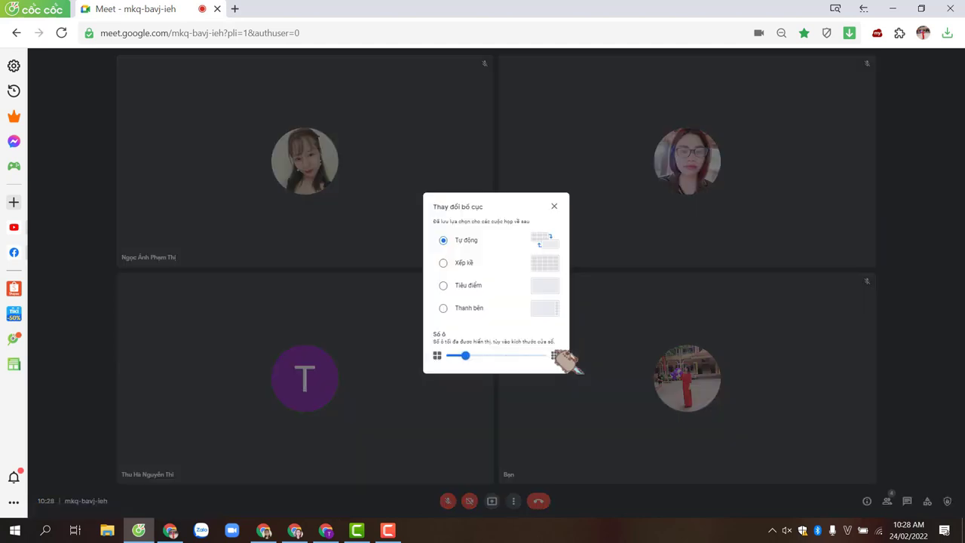
left_click(451, 264)
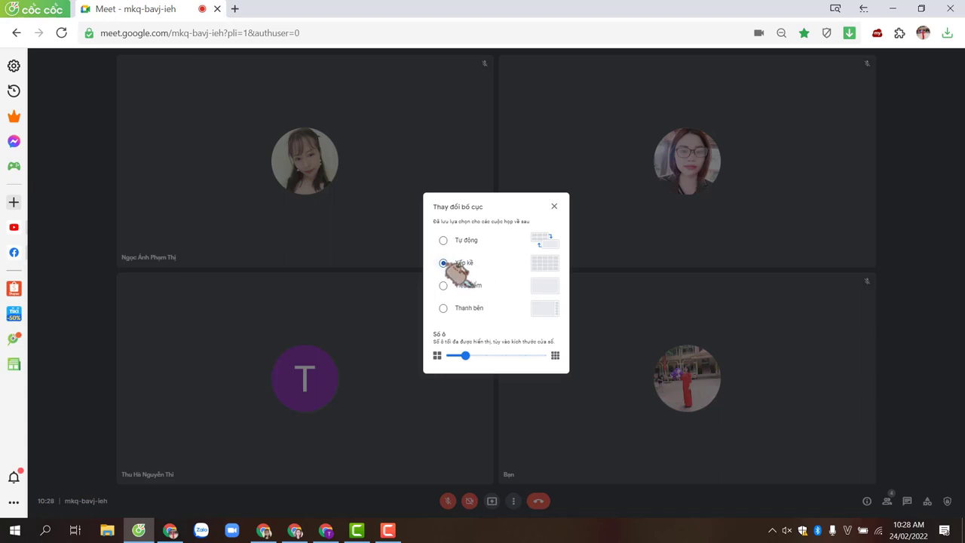
left_click(467, 357)
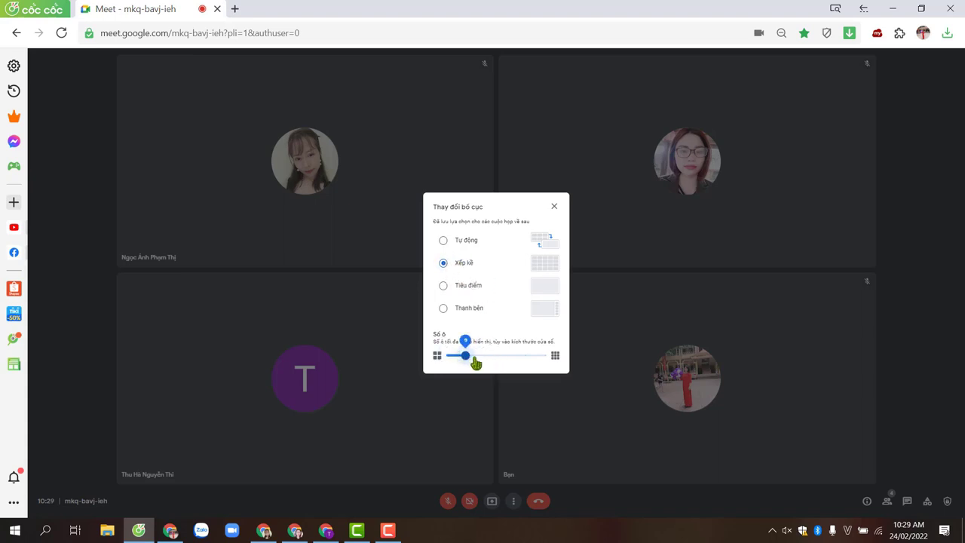
left_click_drag(482, 364, 554, 356)
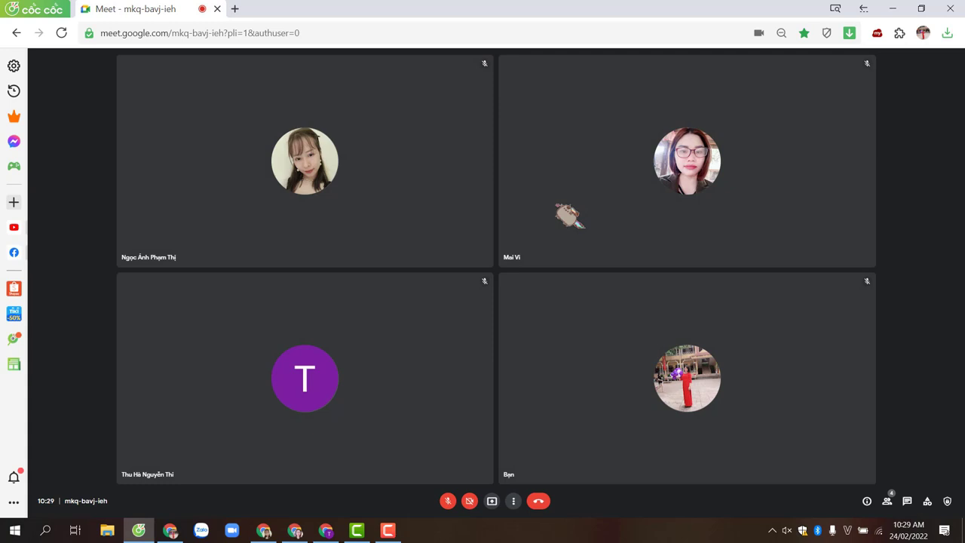
left_click(561, 207)
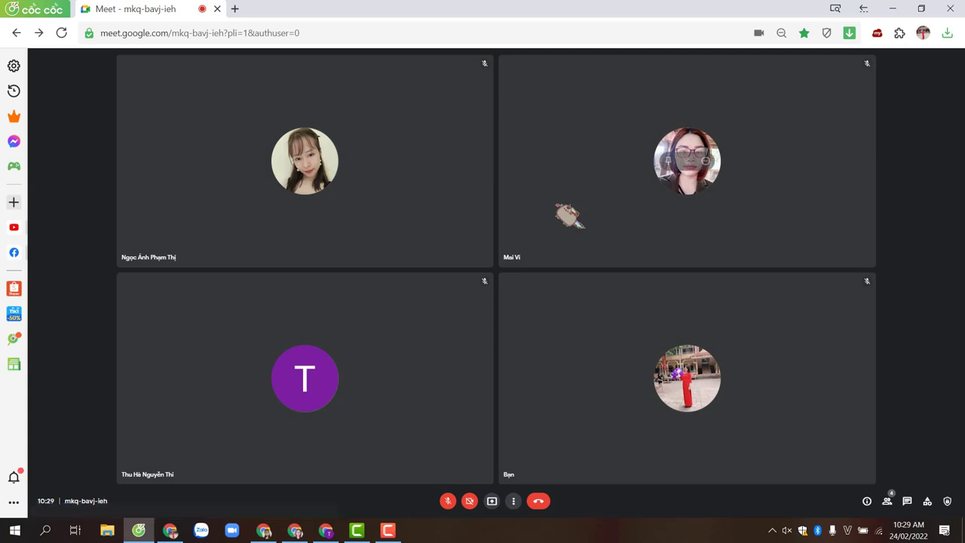
Step: Enlarge the Meet page zoom in Cốc Cốc to 100%
left_click(43, 13)
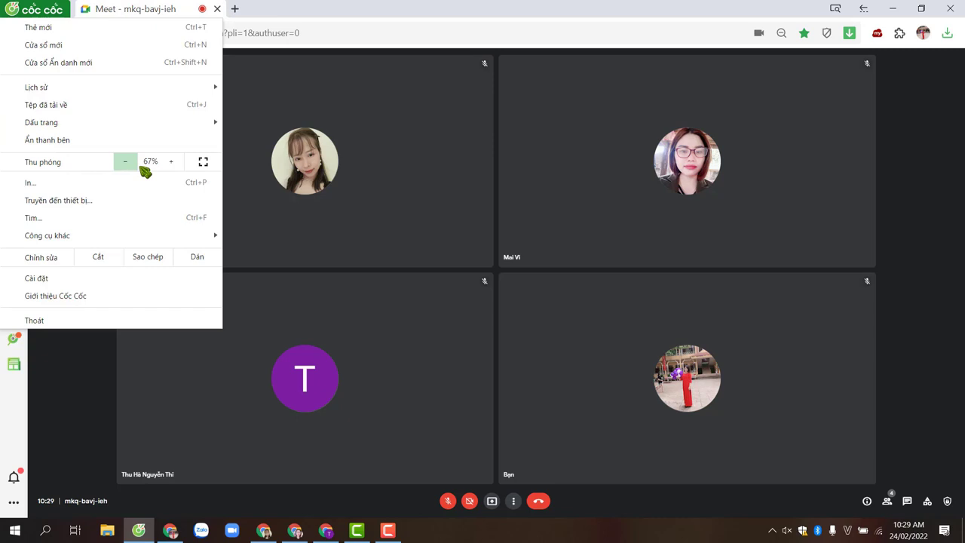
left_click(174, 163)
left_click(173, 163)
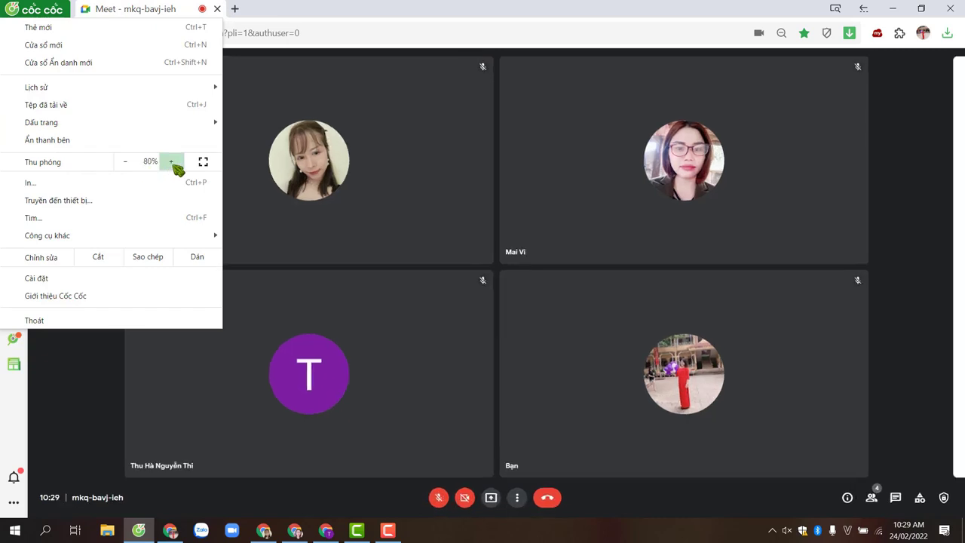
left_click(174, 163)
left_click(173, 163)
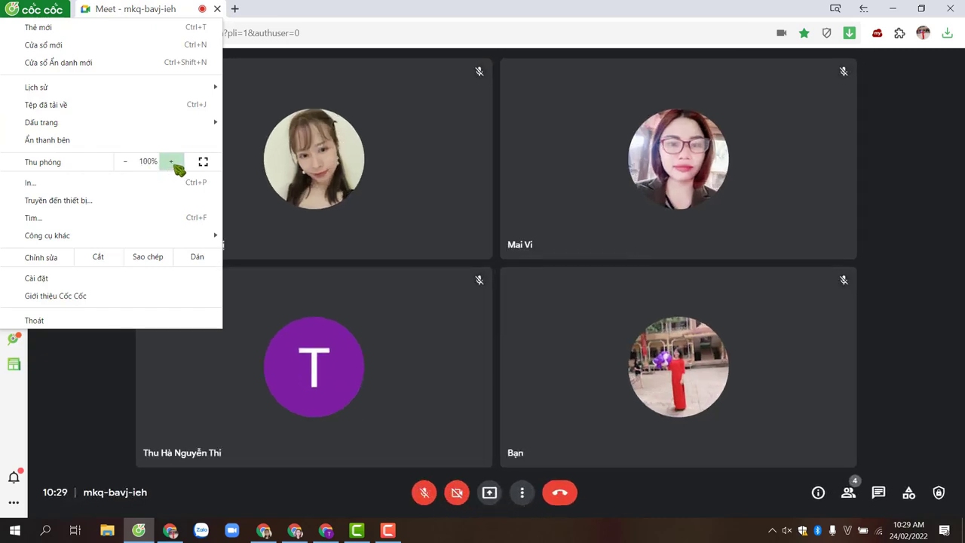
Step: Reduce the Meet page zoom to 50% and show the in-call messages panel
left_click(129, 163)
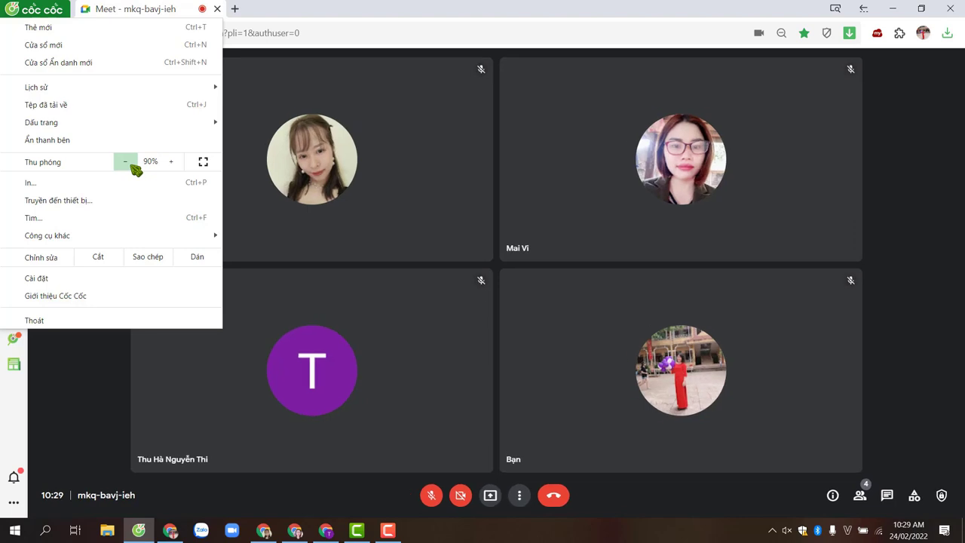
left_click(130, 164)
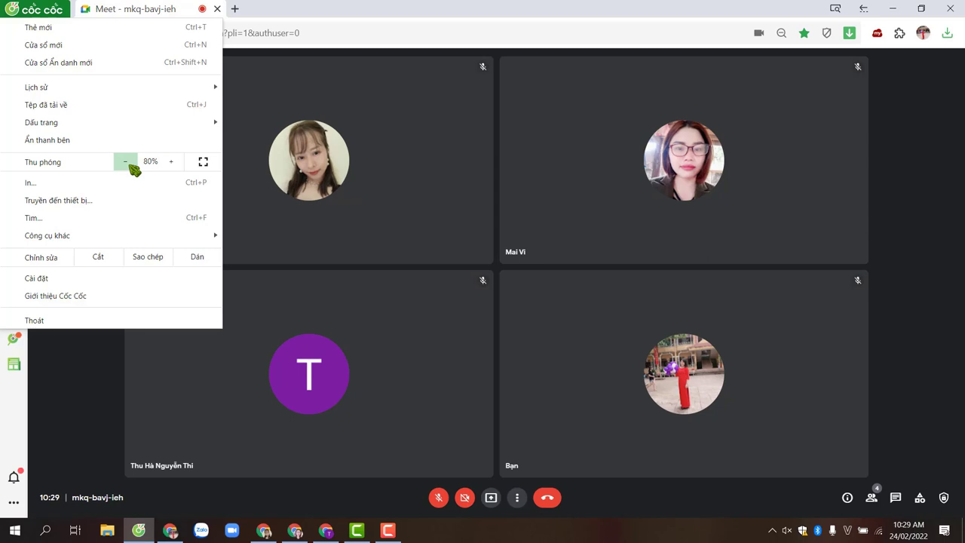
left_click(130, 164)
left_click(130, 164)
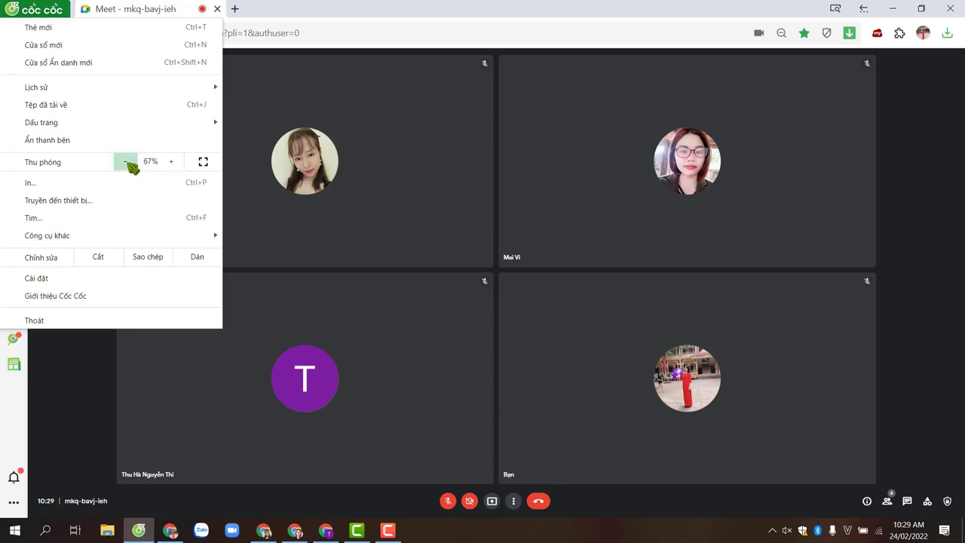
left_click(133, 166)
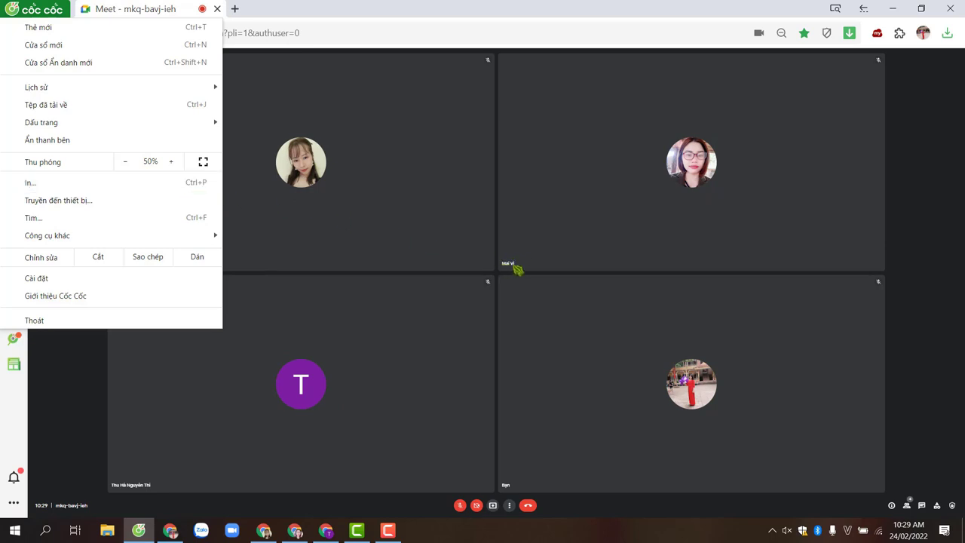
left_click(921, 506)
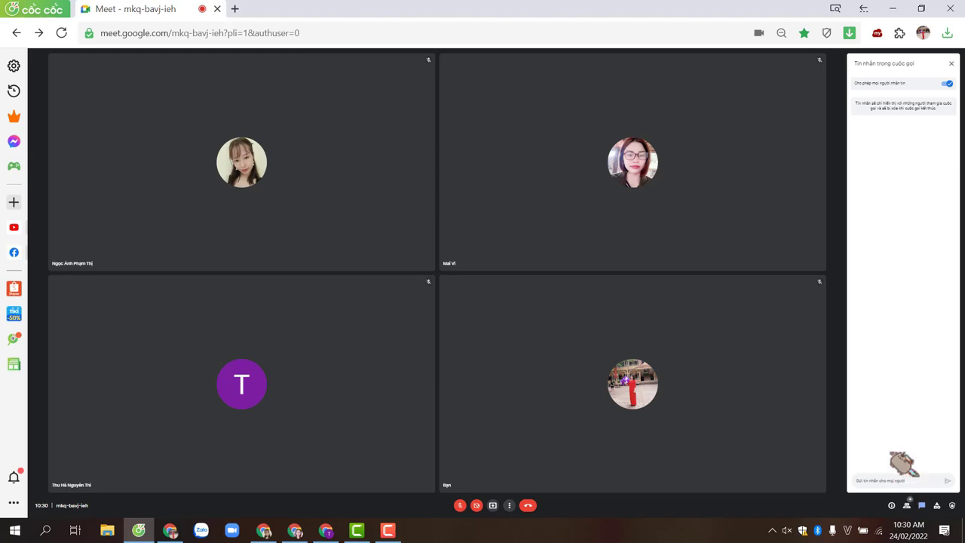
Step: Try a 75% page zoom with the in-call messages panel open, returning to 50%
left_click(34, 15)
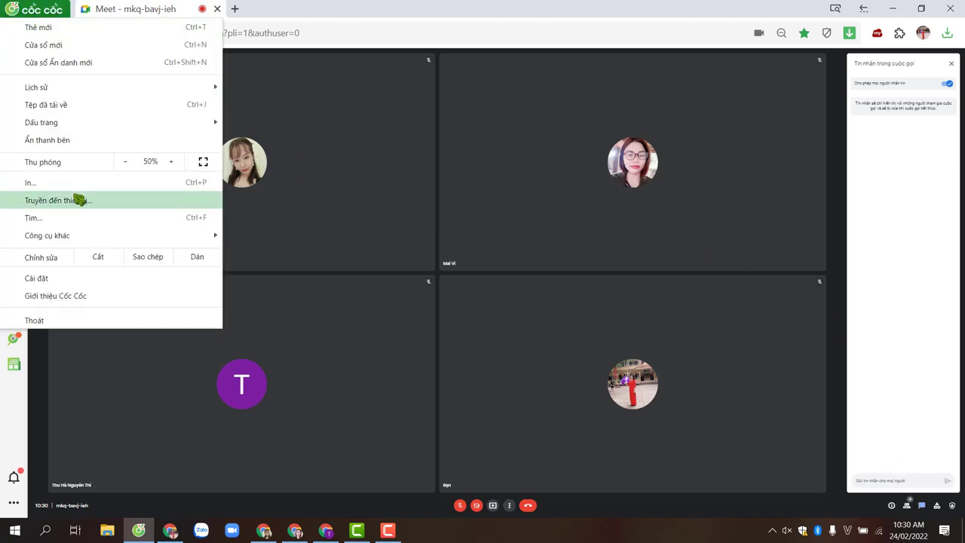
left_click(175, 164)
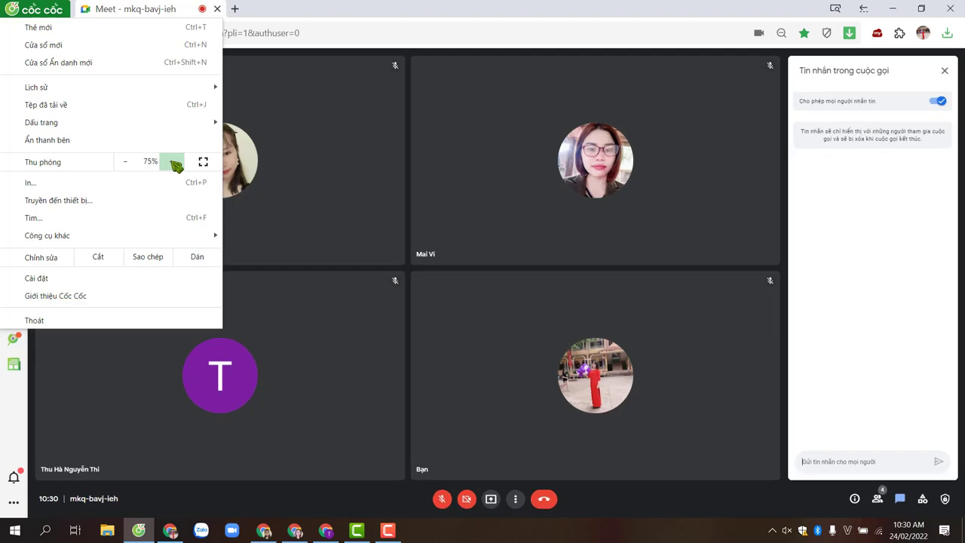
left_click(126, 164)
left_click(126, 166)
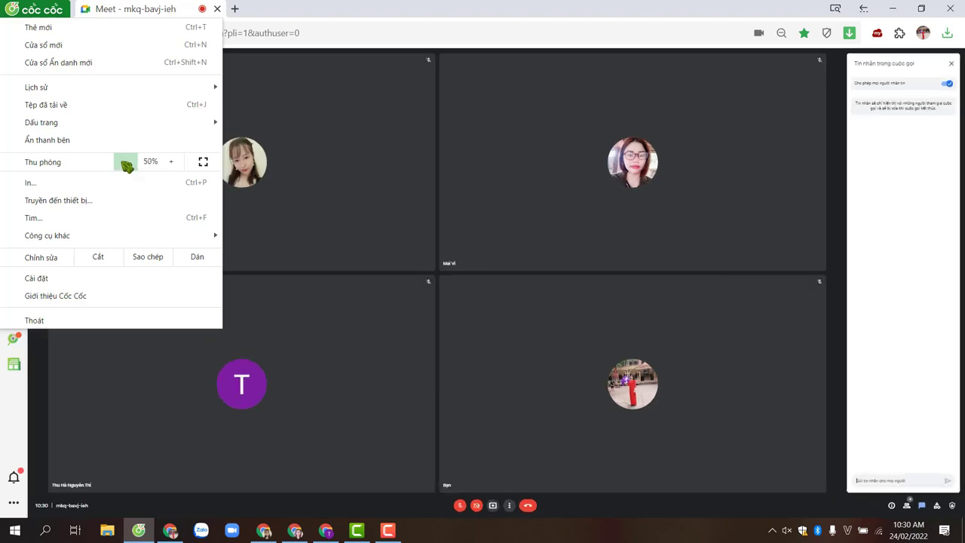
left_click(177, 10)
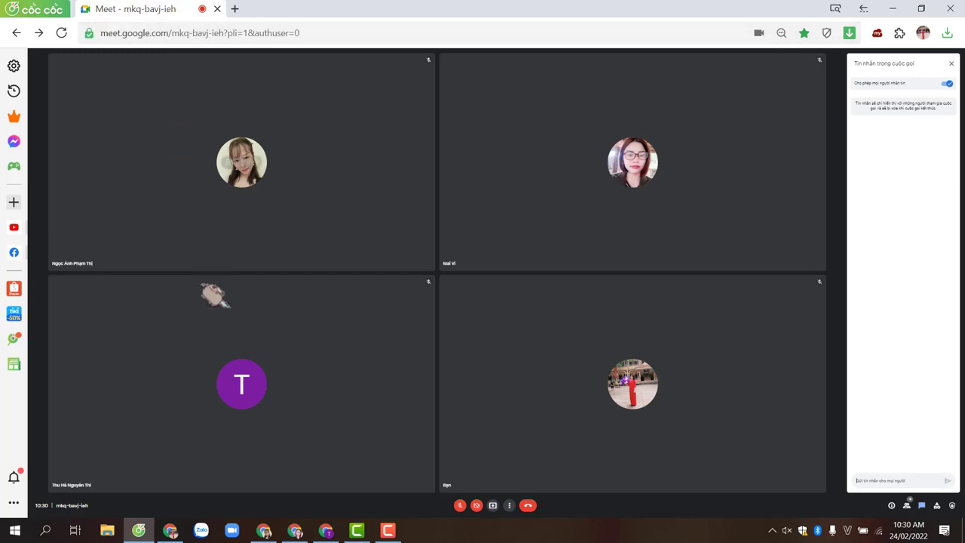
Step: Switch to the Meet call in Google Chrome and check the layout and tile count settings there
mouse_move(172, 532)
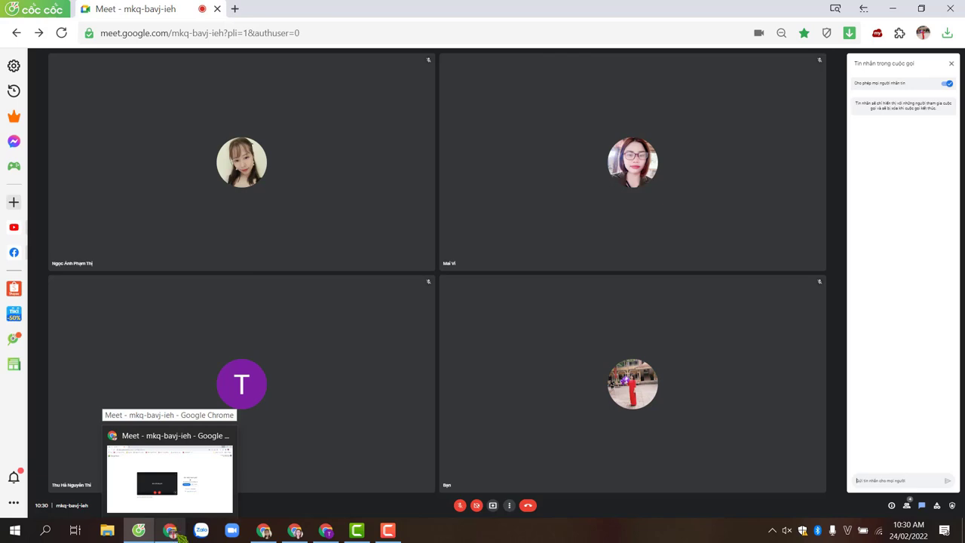
left_click(172, 531)
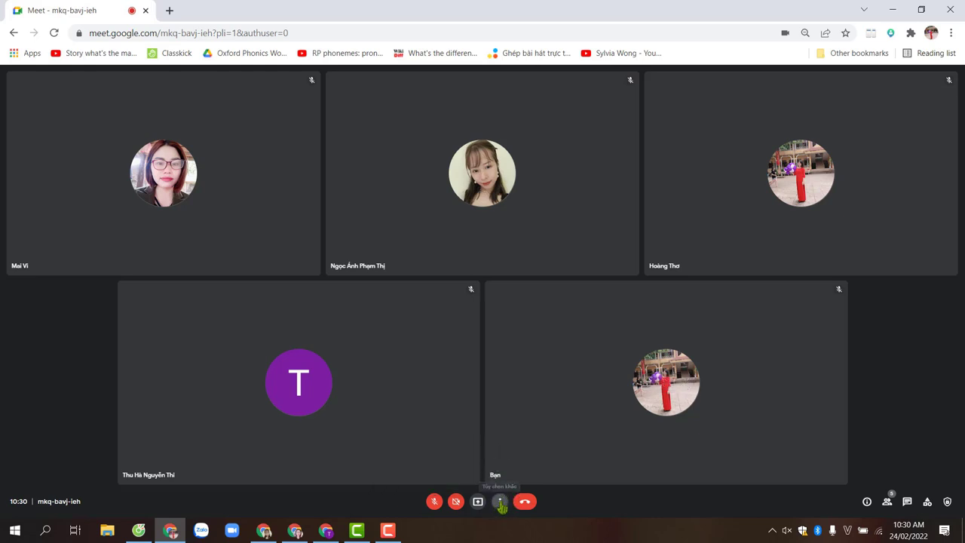
left_click(500, 502)
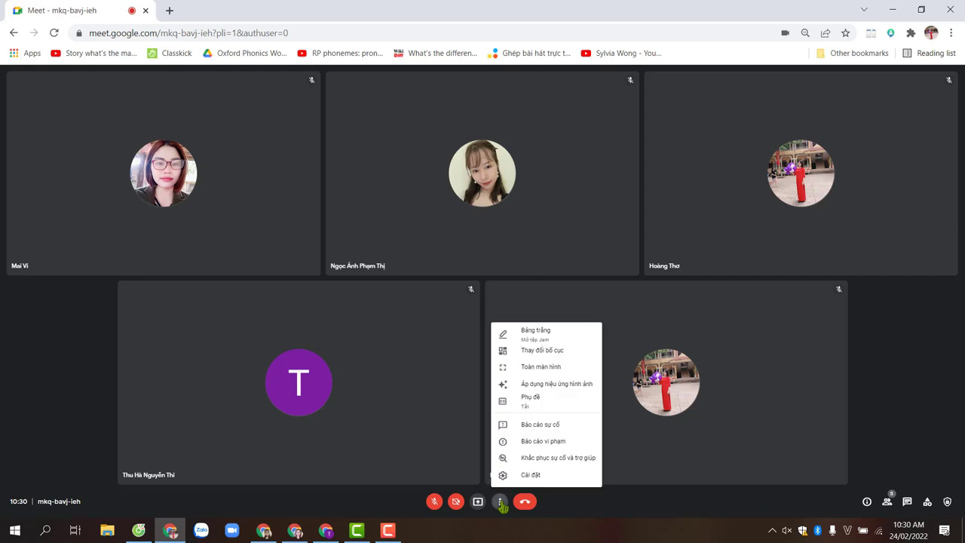
left_click(544, 356)
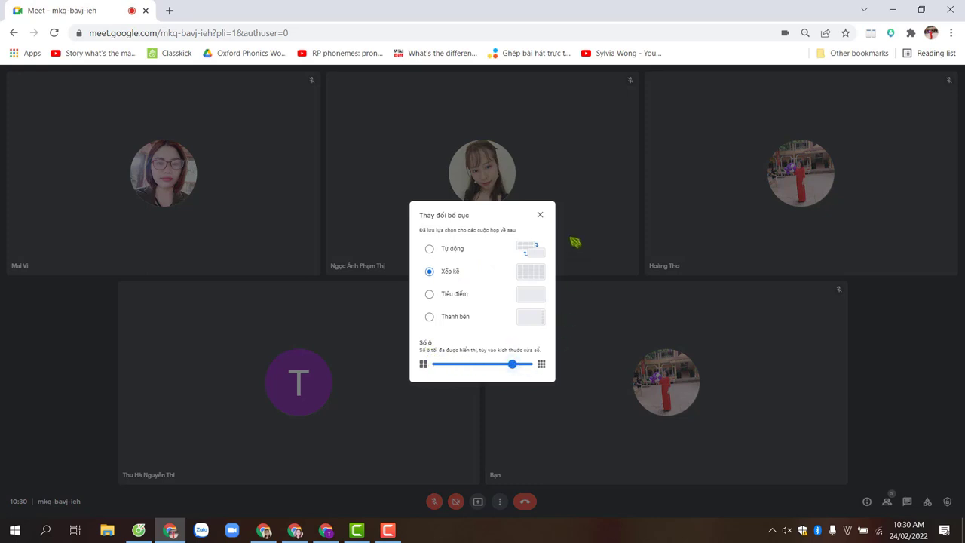
left_click(542, 218)
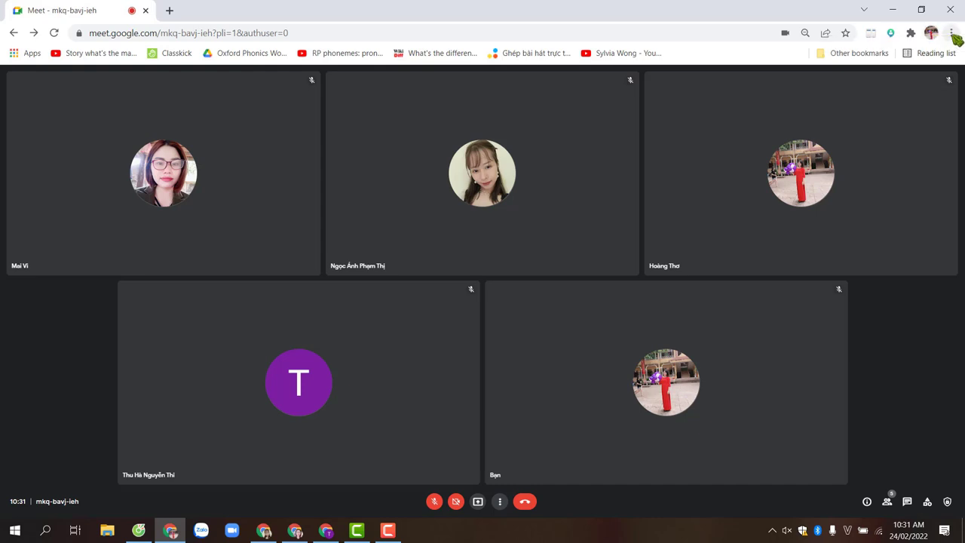
Step: Reduce Chrome's page zoom to 50% and check how the in-call messages panel looks, closing it again
left_click(952, 34)
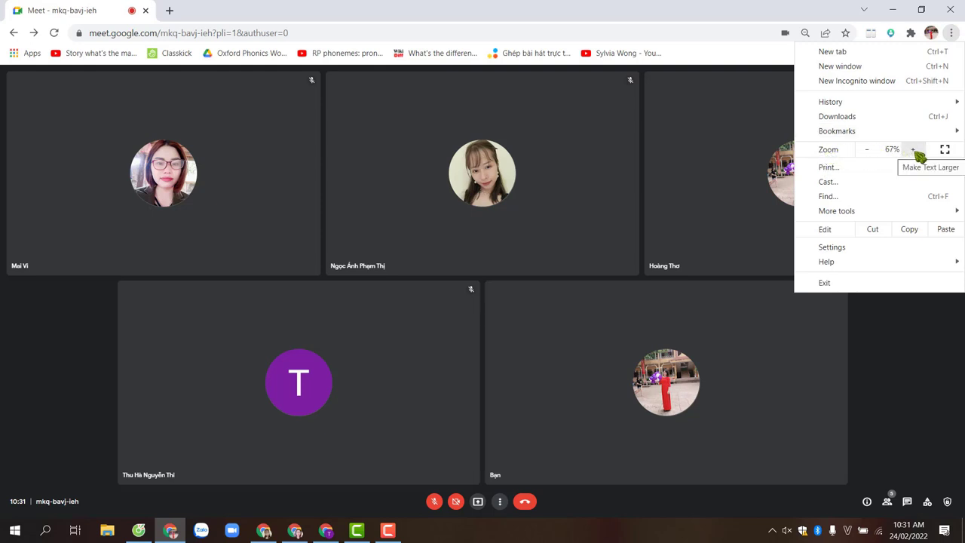
left_click(868, 150)
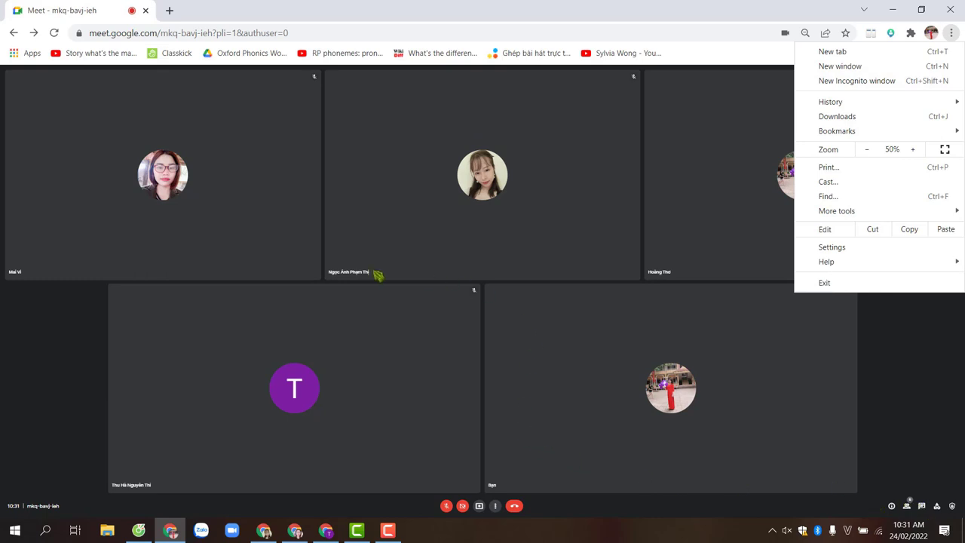
left_click(922, 506)
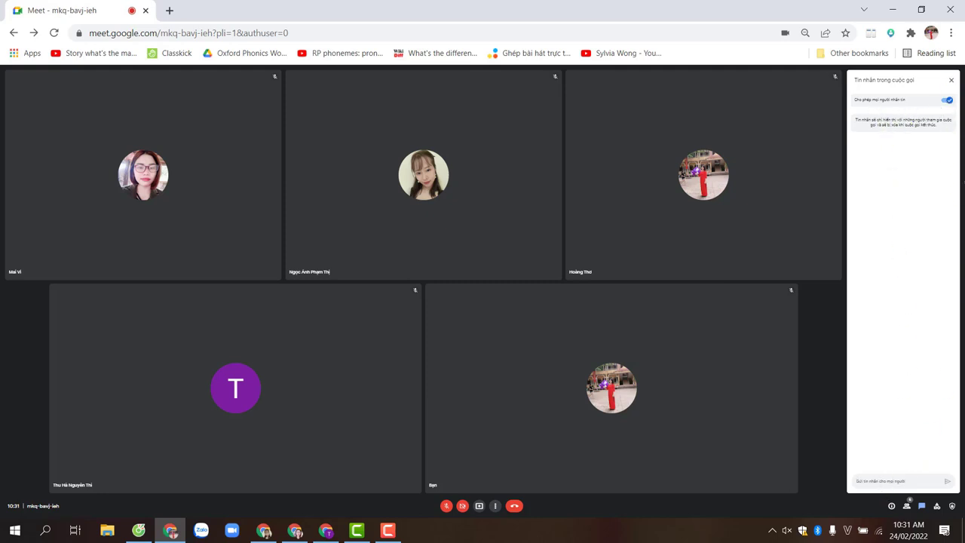
left_click(951, 80)
Step: Set Chrome's page zoom to 67% and check the in-call messages panel at that size, closing it again
left_click(952, 32)
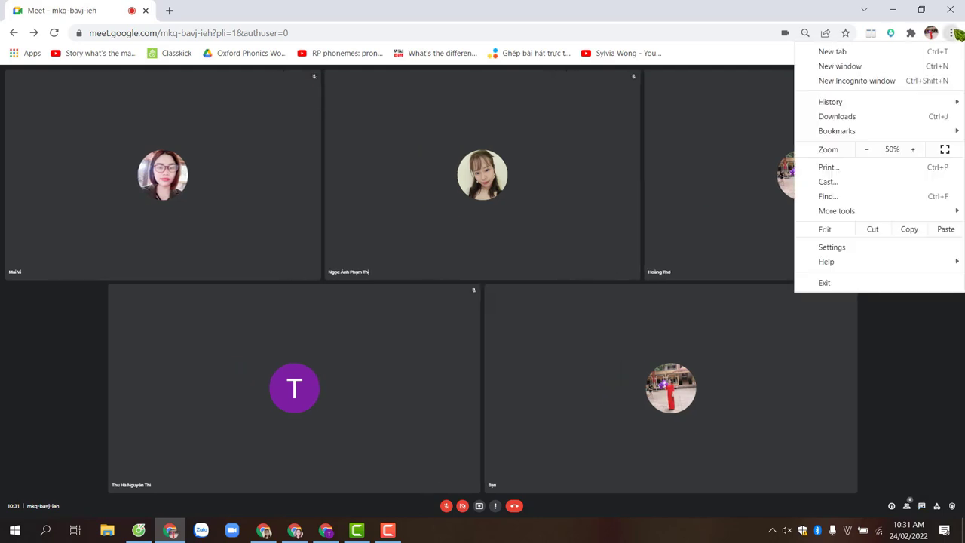
left_click(912, 149)
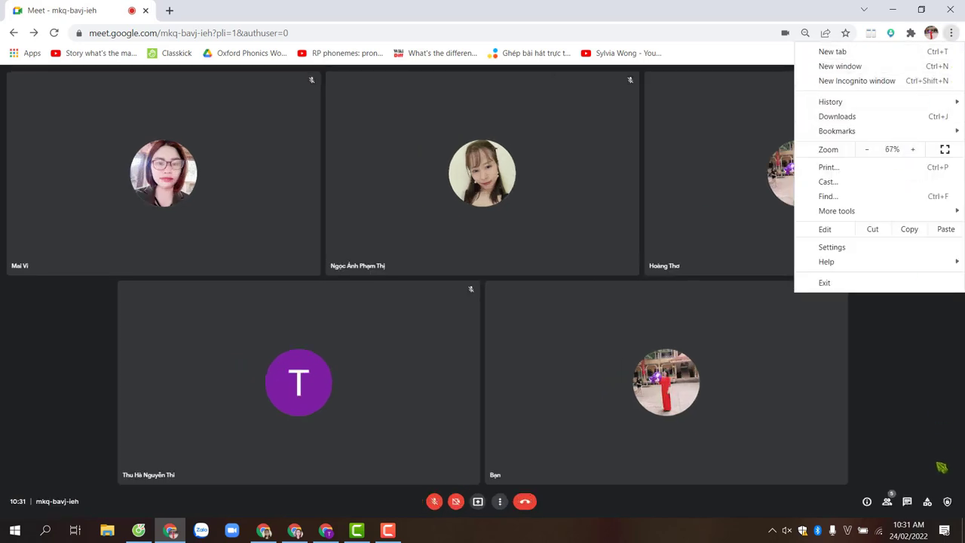
left_click(907, 502)
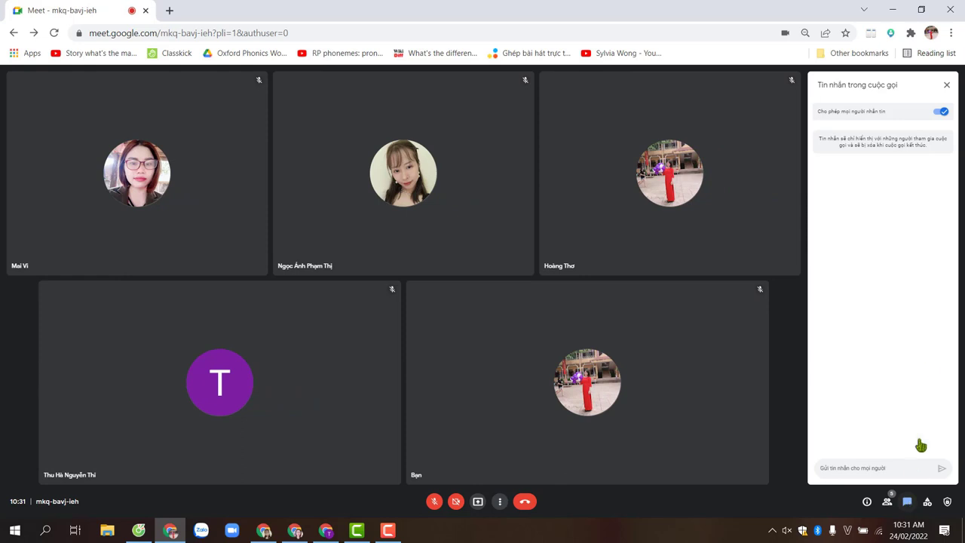
left_click(946, 84)
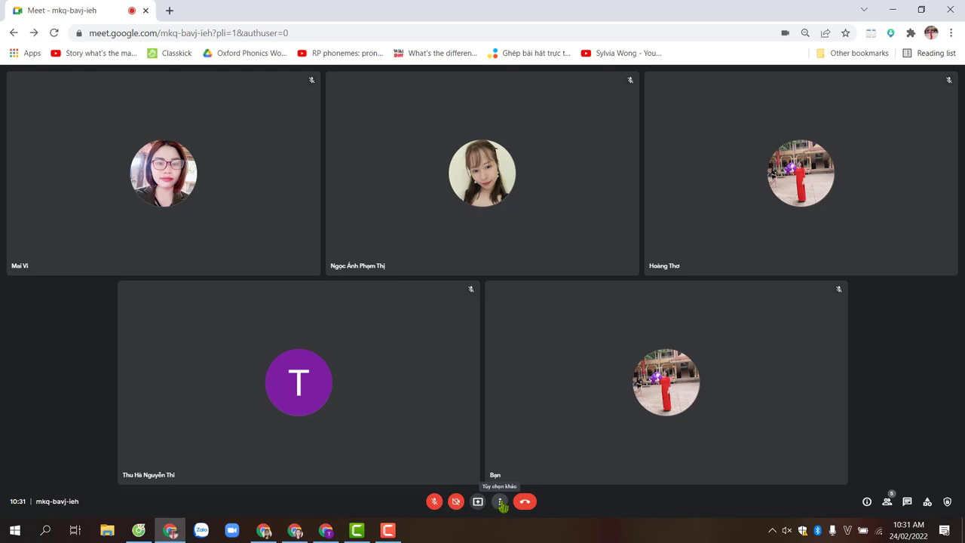
Step: End the video call for all participants
left_click(525, 502)
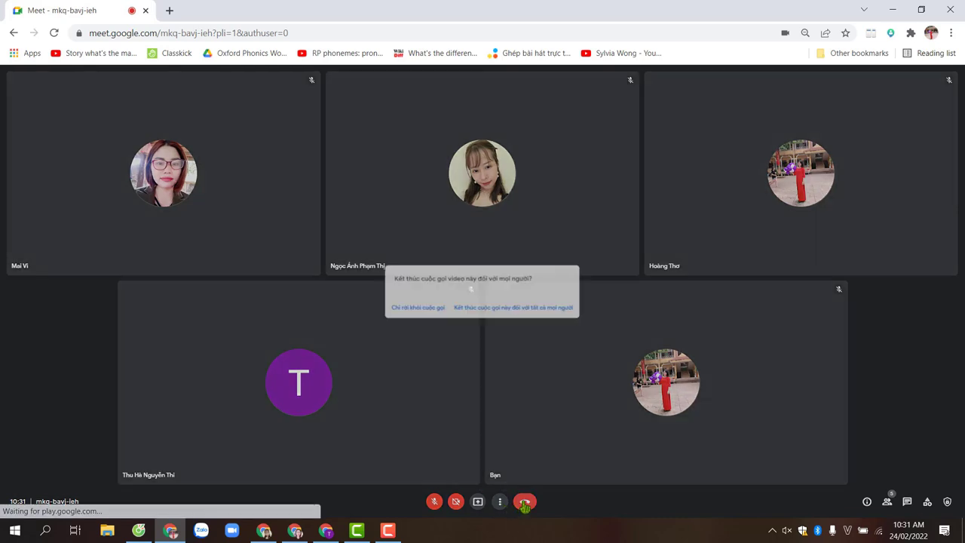
left_click(510, 316)
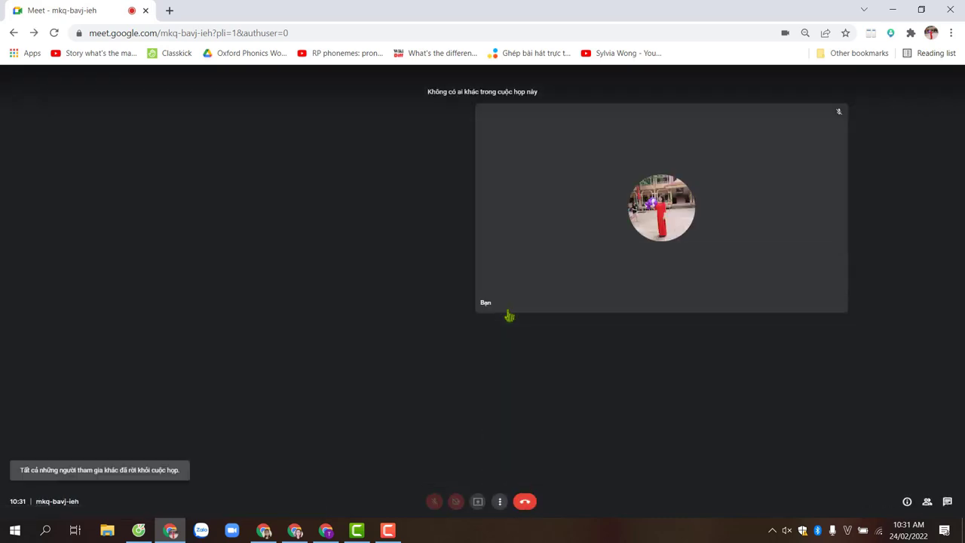